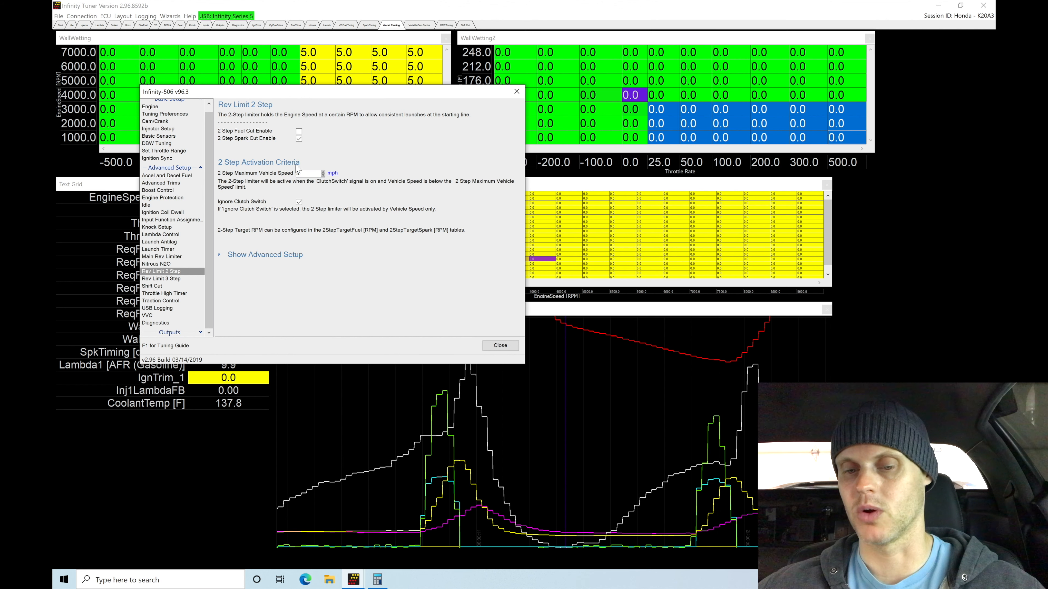
Check the advanced 2-step rev limiter settings, close the setup, and bring up the launch control tables
{"action": "left_click", "coordinate": [298, 256]}
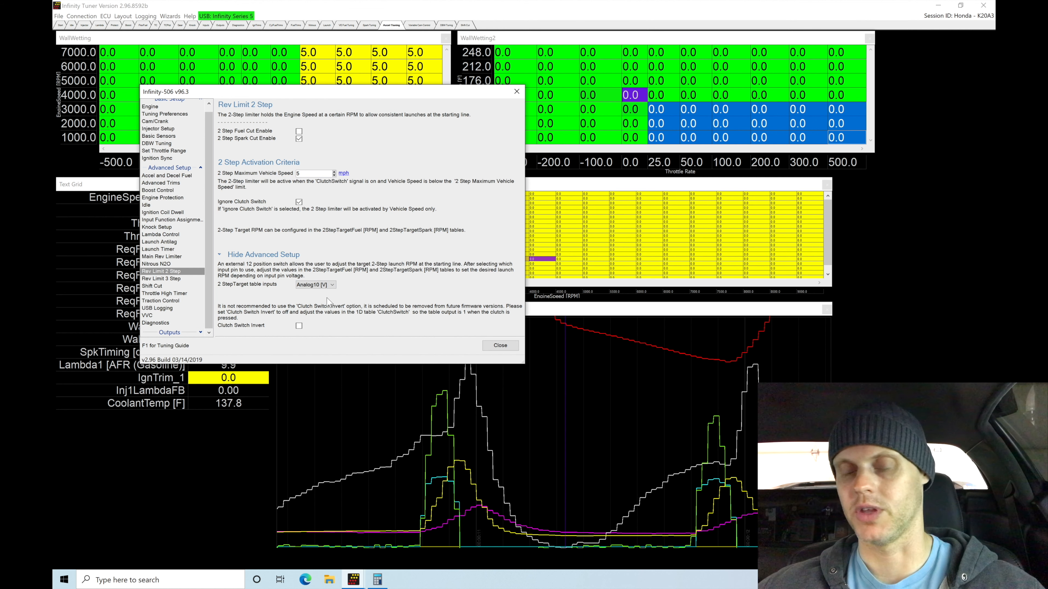
{"action": "left_click", "coordinate": [516, 92]}
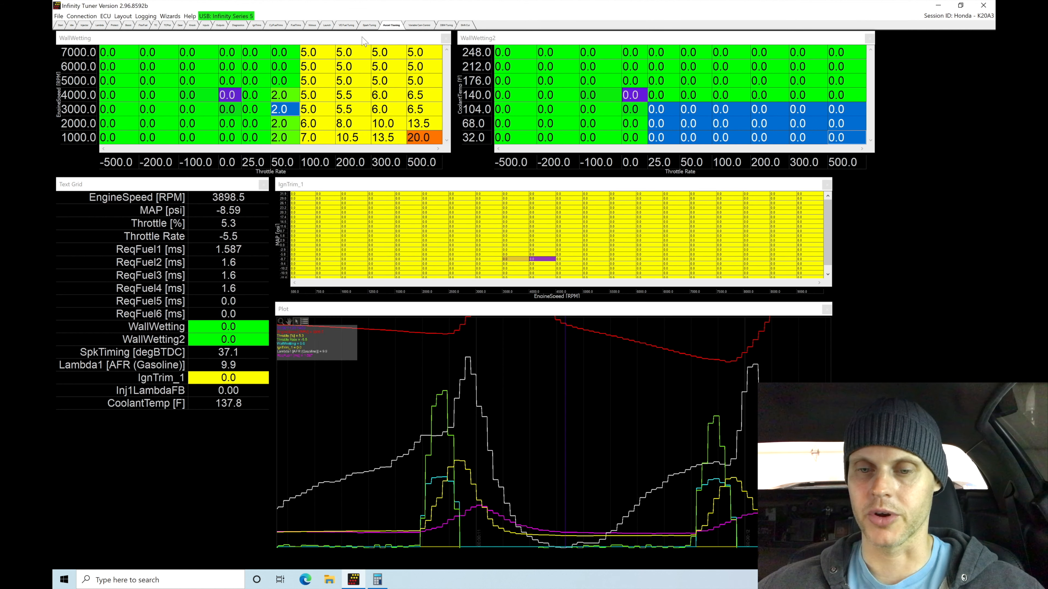
{"action": "left_click", "coordinate": [327, 25]}
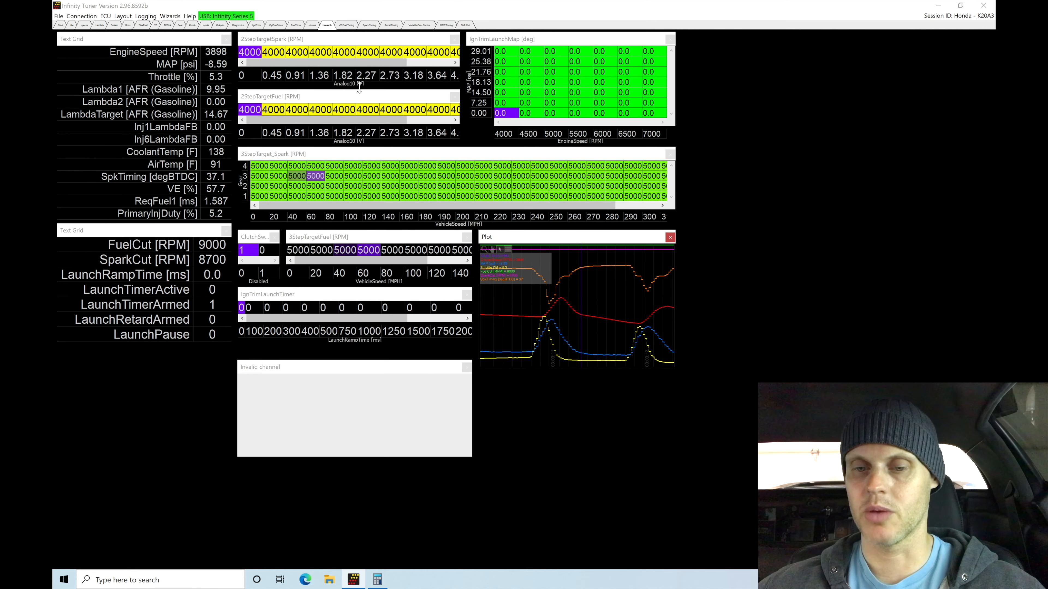
Set every cell of the 2StepTargetFuel table to 12000 RPM
{"action": "mouse_move", "coordinate": [277, 63]}
{"action": "left_mouse_down"}
{"action": "mouse_move", "coordinate": [337, 61]}
{"action": "mouse_move", "coordinate": [248, 69]}
{"action": "mouse_move", "coordinate": [357, 58]}
{"action": "mouse_move", "coordinate": [259, 56]}
{"action": "left_mouse_up"}
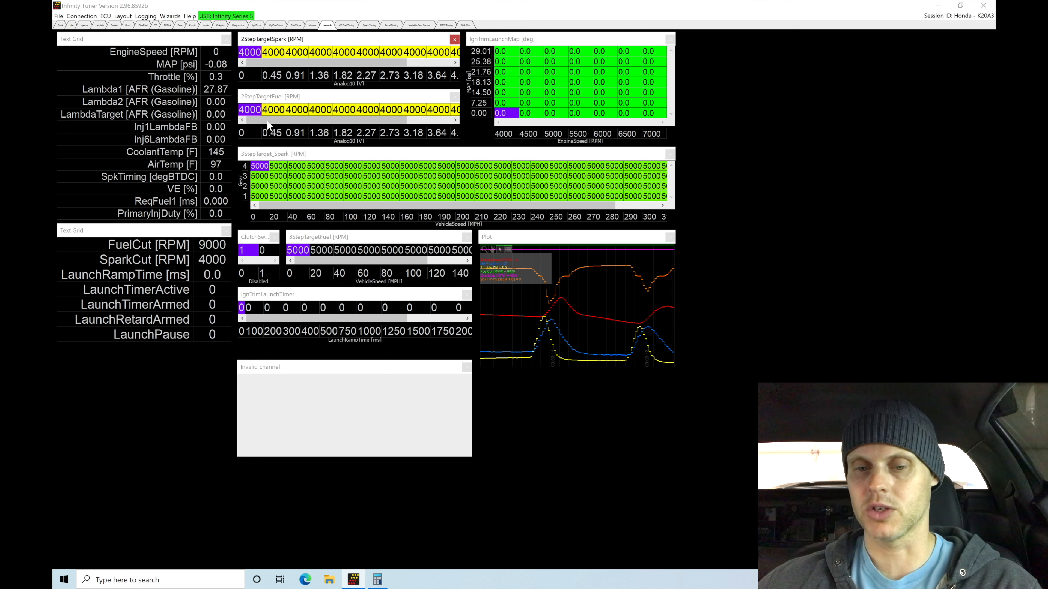
{"action": "left_click_drag", "start_coordinate": [253, 114], "coordinate": [457, 113]}
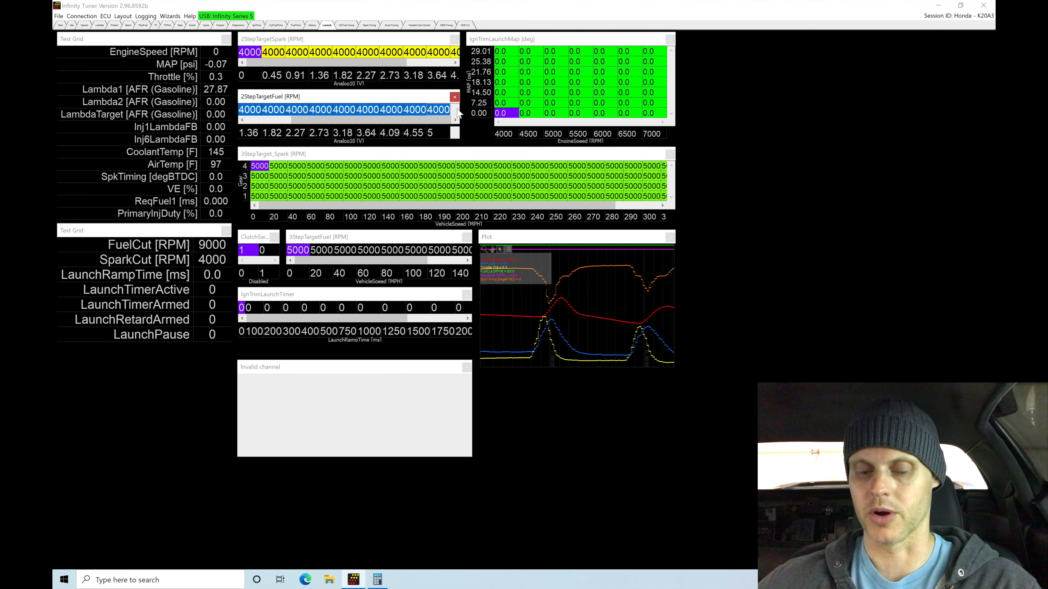
{"action": "type", "text": "12000"}
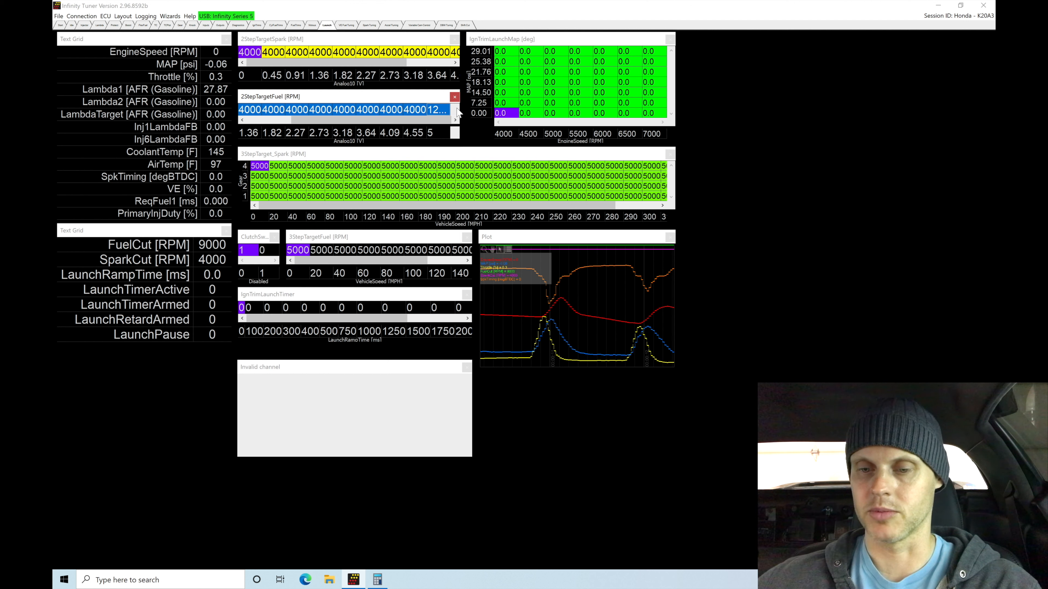
{"action": "key", "text": "Return"}
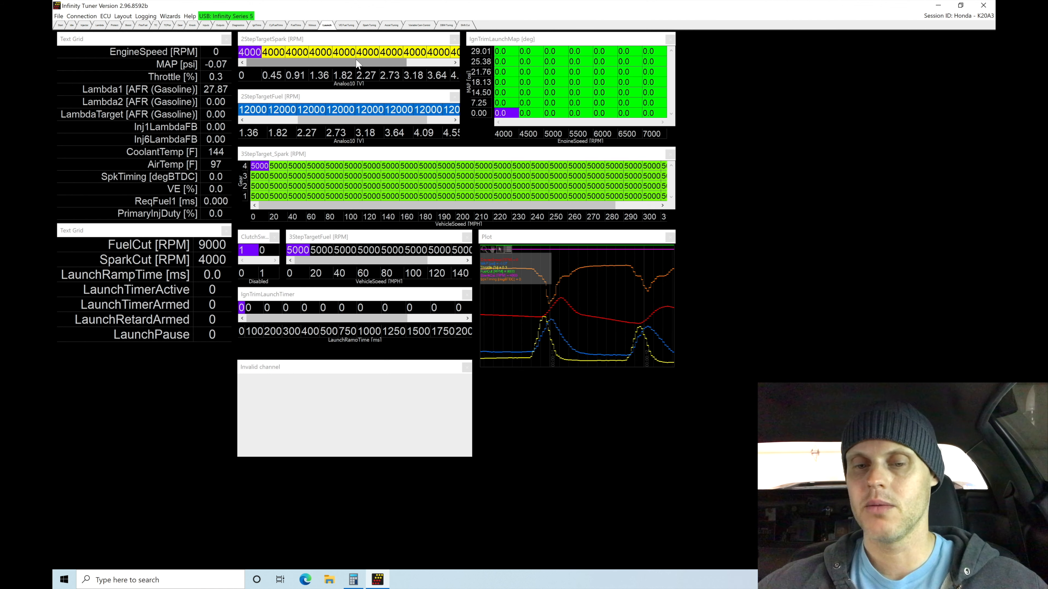
Set the 2StepTargetSpark values at 0.45, 0.91 and 1.36 V to 4200, 4400 and 4600 RPM
{"action": "left_click", "coordinate": [298, 53]}
{"action": "left_click", "coordinate": [277, 55]}
{"action": "type", "text": "4200"}
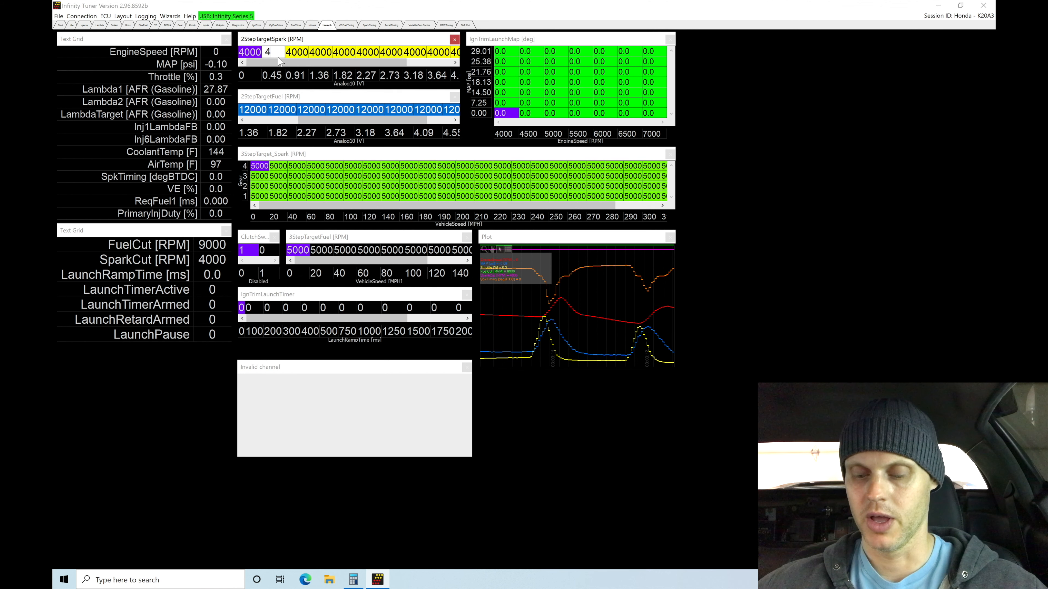
{"action": "key", "text": "Return"}
{"action": "left_click", "coordinate": [298, 54]}
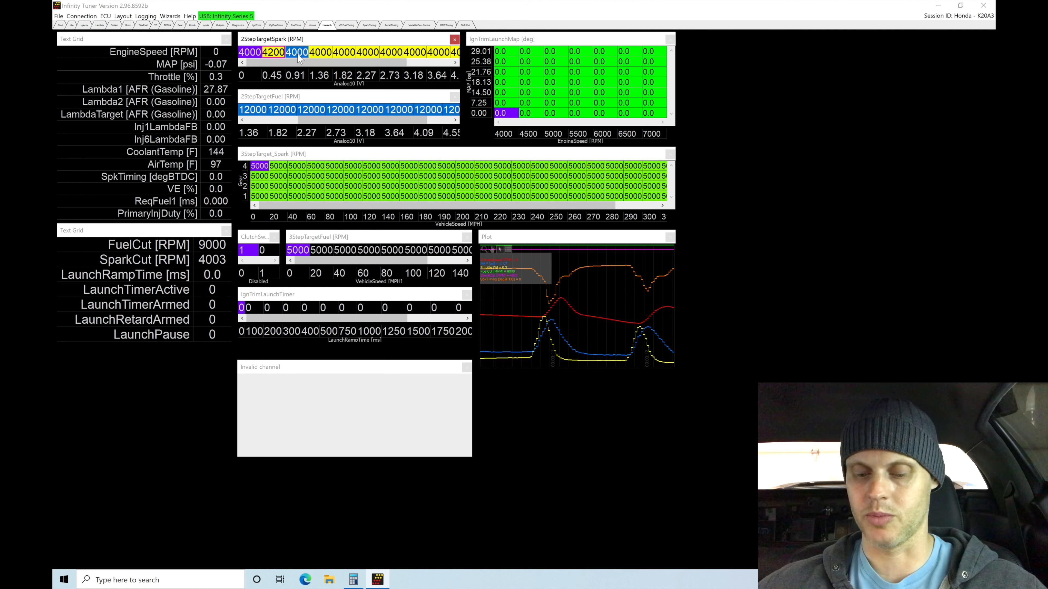
{"action": "type", "text": "4400"}
{"action": "key", "text": "Return"}
{"action": "left_click", "coordinate": [319, 54]}
{"action": "type", "text": "4600"}
{"action": "key", "text": "Return"}
Set the 2StepTargetSpark values at 1.82, 2.27 and 2.73 V to 4800, 5000 and 5200 RPM
{"action": "left_click", "coordinate": [344, 54]}
{"action": "type", "text": "4800"}
{"action": "key", "text": "Return"}
{"action": "left_click", "coordinate": [374, 54]}
{"action": "type", "text": "5000"}
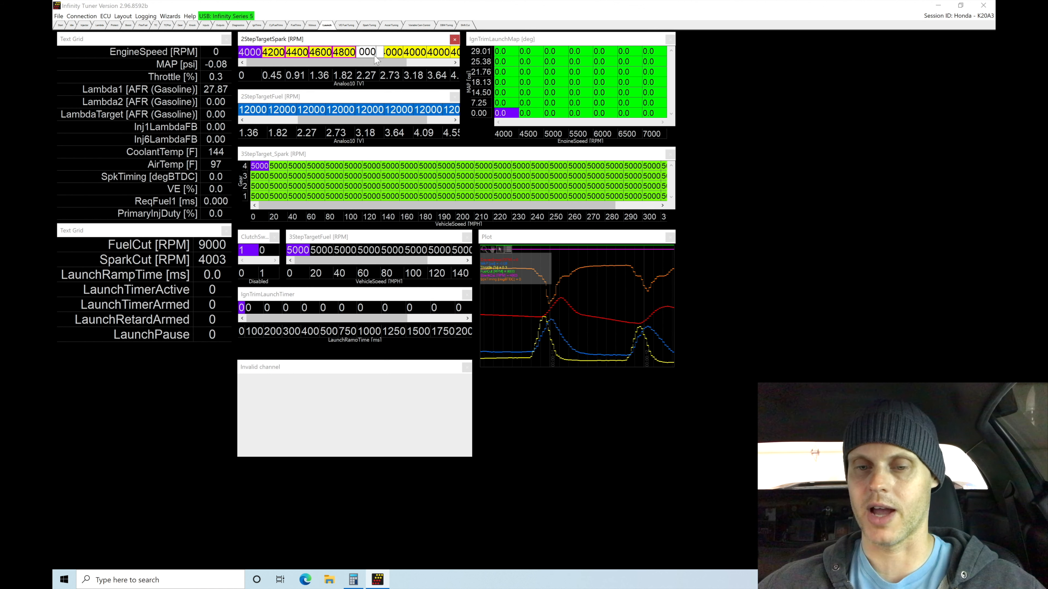
{"action": "key", "text": "Return"}
{"action": "left_click", "coordinate": [387, 56]}
{"action": "type", "text": "200"}
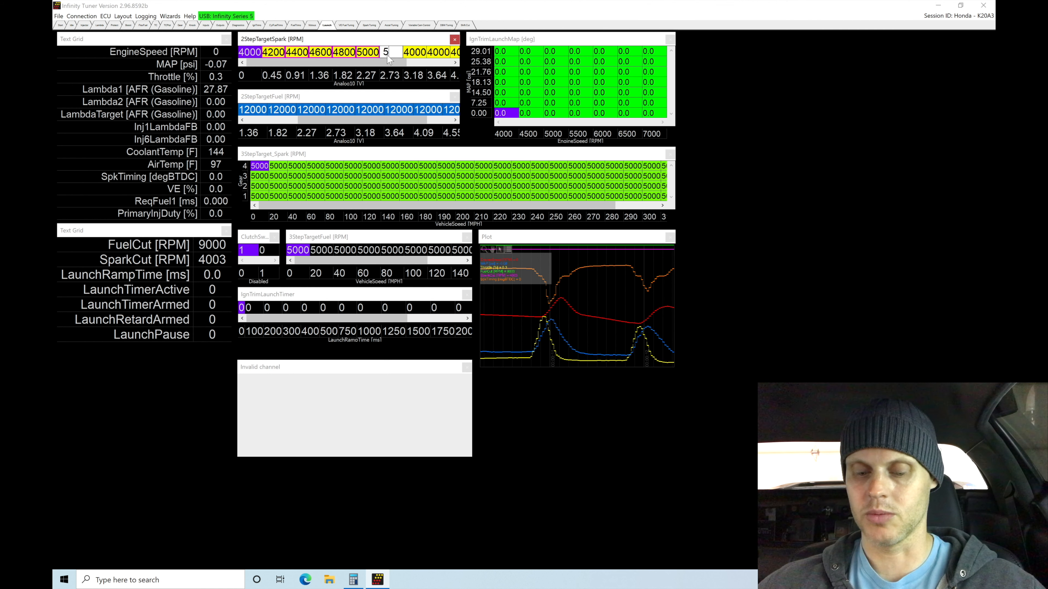
{"action": "key", "text": "Return"}
Set the 2StepTargetSpark values at 3.18 and 3.64 V to 5400 and 5600 RPM
{"action": "left_click", "coordinate": [410, 56]}
{"action": "type", "text": "5400"}
{"action": "key", "text": "Return"}
{"action": "left_click", "coordinate": [439, 56]}
{"action": "type", "text": "5600"}
{"action": "key", "text": "Return"}
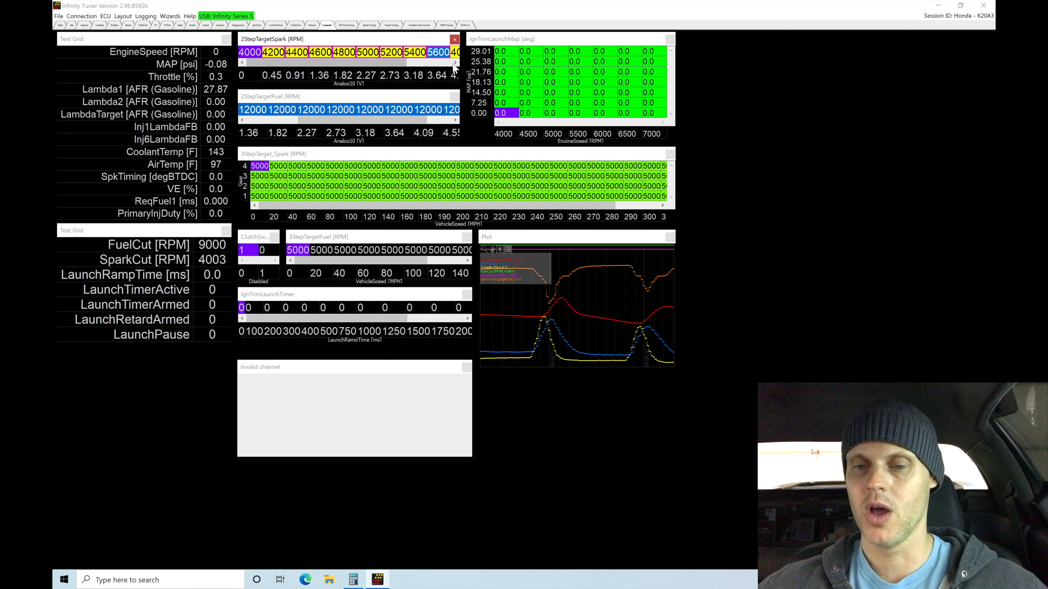
Set the 2StepTargetSpark values at 4.09, 4.55 and 5 V to 5800, 6000 and 6200 RPM
{"action": "left_click", "coordinate": [456, 62]}
{"action": "left_click", "coordinate": [455, 63]}
{"action": "left_click", "coordinate": [416, 54]}
{"action": "type", "text": "5800"}
{"action": "key", "text": "Return"}
{"action": "left_click", "coordinate": [438, 58]}
{"action": "type", "text": "6000"}
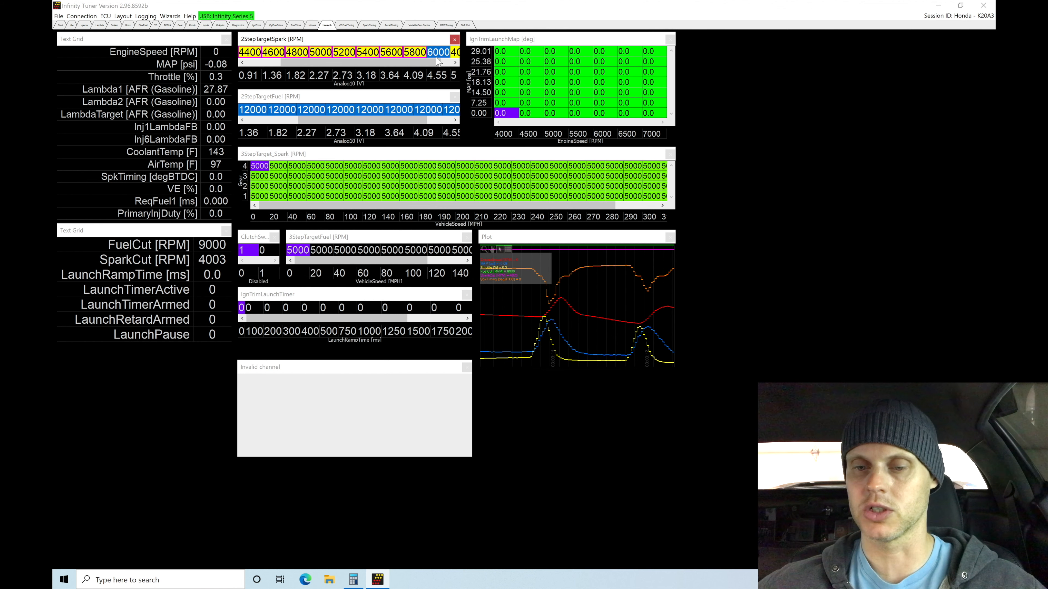
{"action": "key", "text": "Return"}
{"action": "left_click", "coordinate": [455, 62]}
{"action": "left_click", "coordinate": [444, 56]}
{"action": "type", "text": "6200"}
{"action": "key", "text": "Return"}
{"action": "left_click_drag", "start_coordinate": [413, 62], "coordinate": [339, 63]}
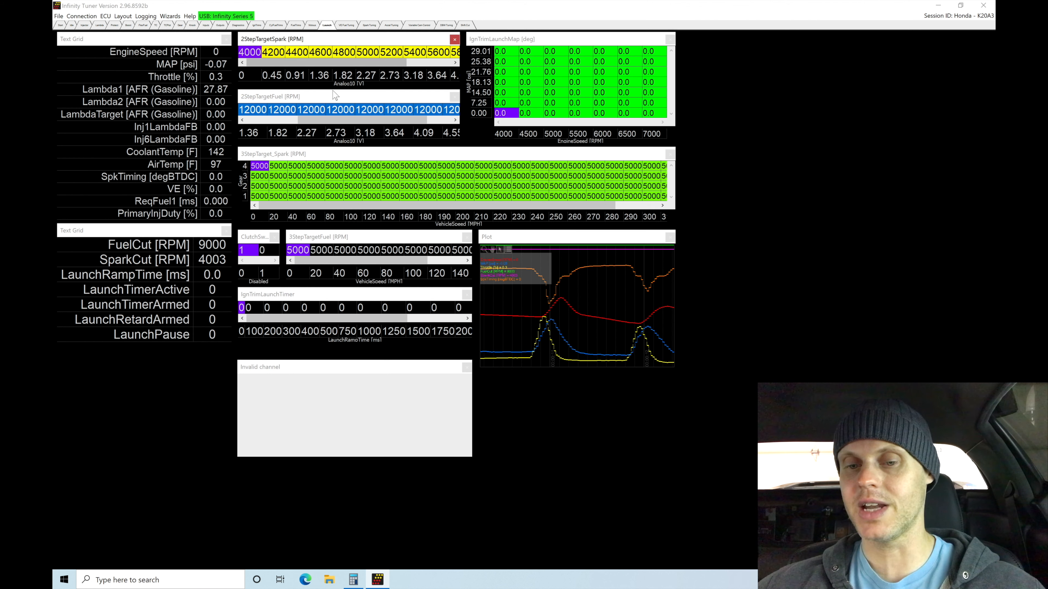
{"action": "left_click_drag", "start_coordinate": [264, 54], "coordinate": [460, 51]}
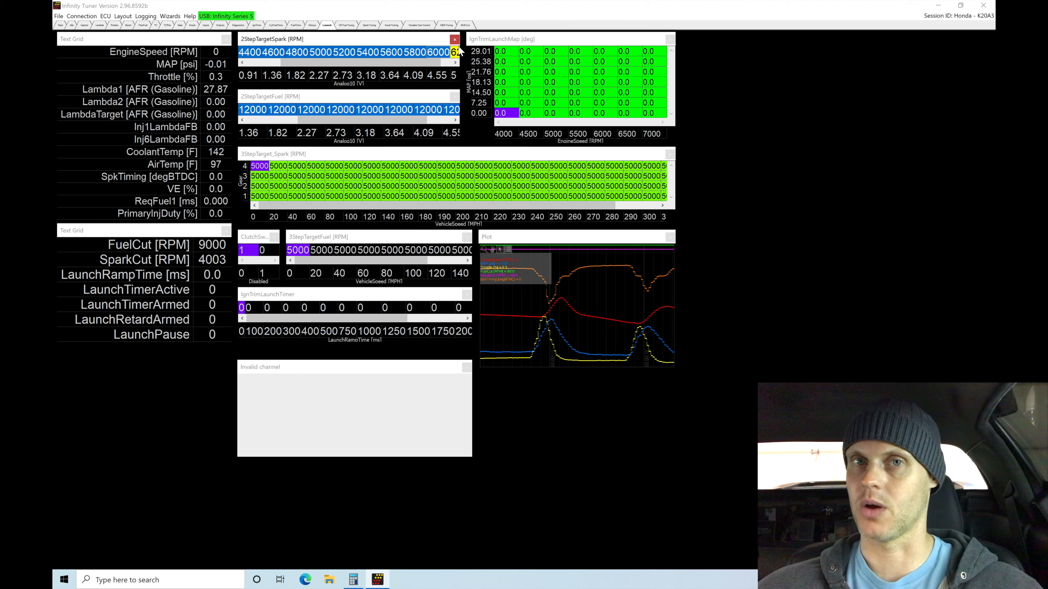
{"action": "left_click_drag", "start_coordinate": [306, 62], "coordinate": [248, 70]}
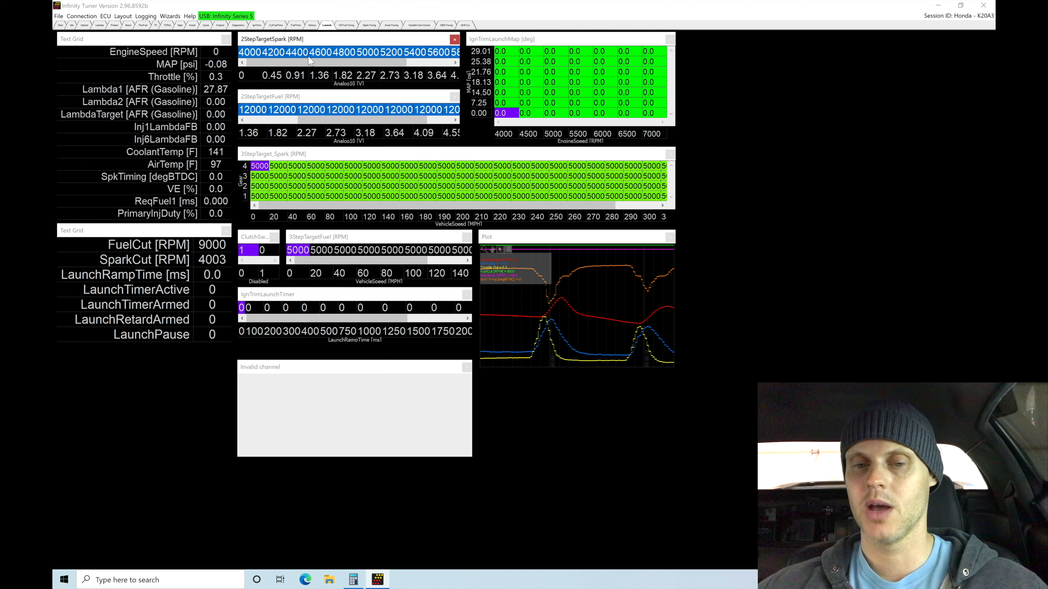
{"action": "left_click", "coordinate": [272, 57]}
{"action": "left_click", "coordinate": [297, 54]}
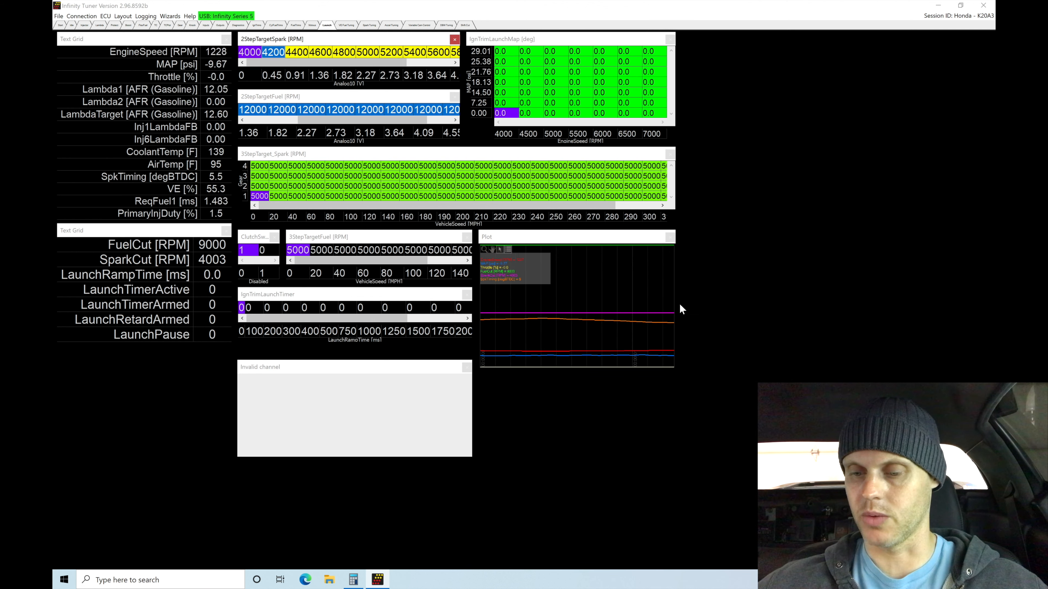
Enlarge the plot window in both width and height to give the logged channels more room
{"action": "left_click", "coordinate": [675, 306]}
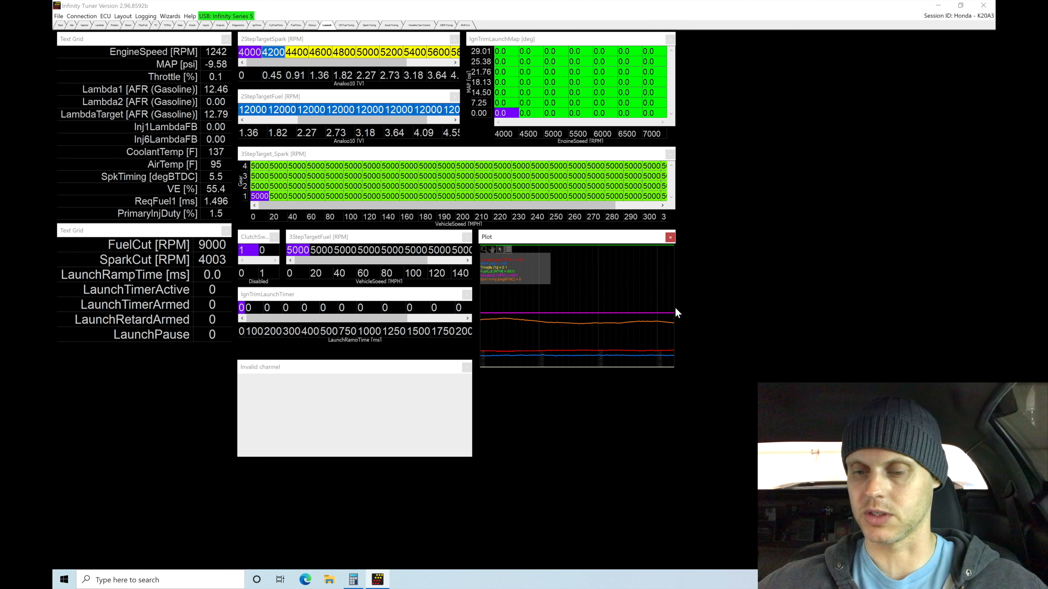
{"action": "left_click_drag", "start_coordinate": [676, 308], "coordinate": [907, 309]}
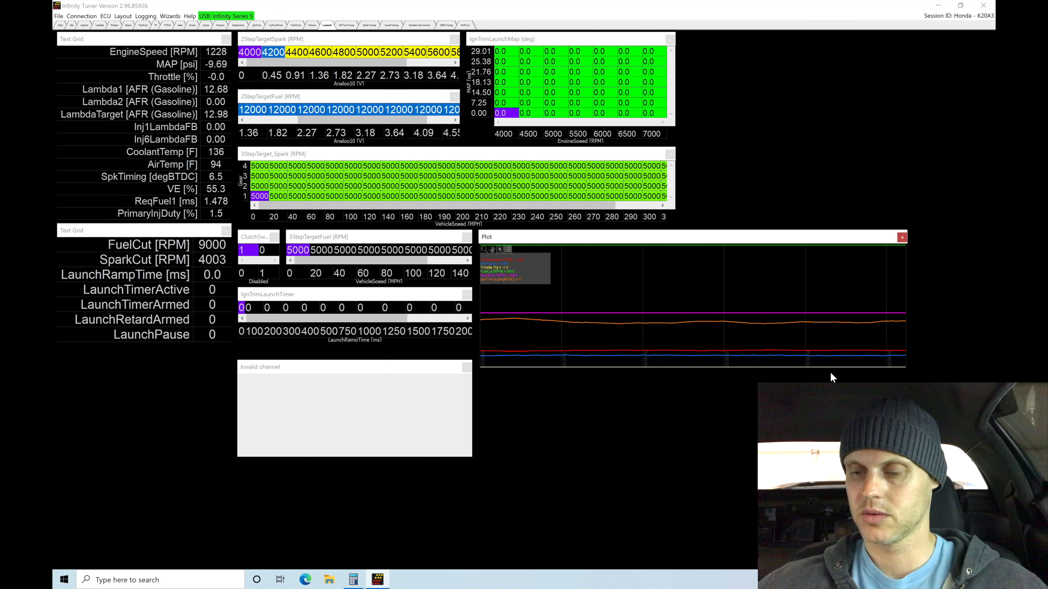
{"action": "left_click_drag", "start_coordinate": [831, 370], "coordinate": [832, 456]}
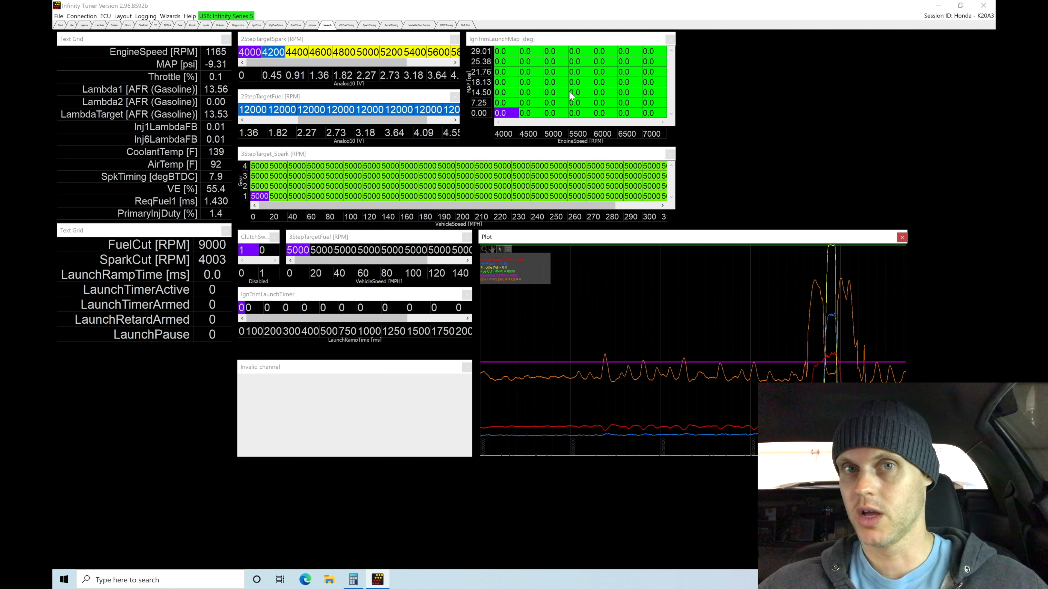
End the live logging session without saving the log data
{"action": "key", "text": "space"}
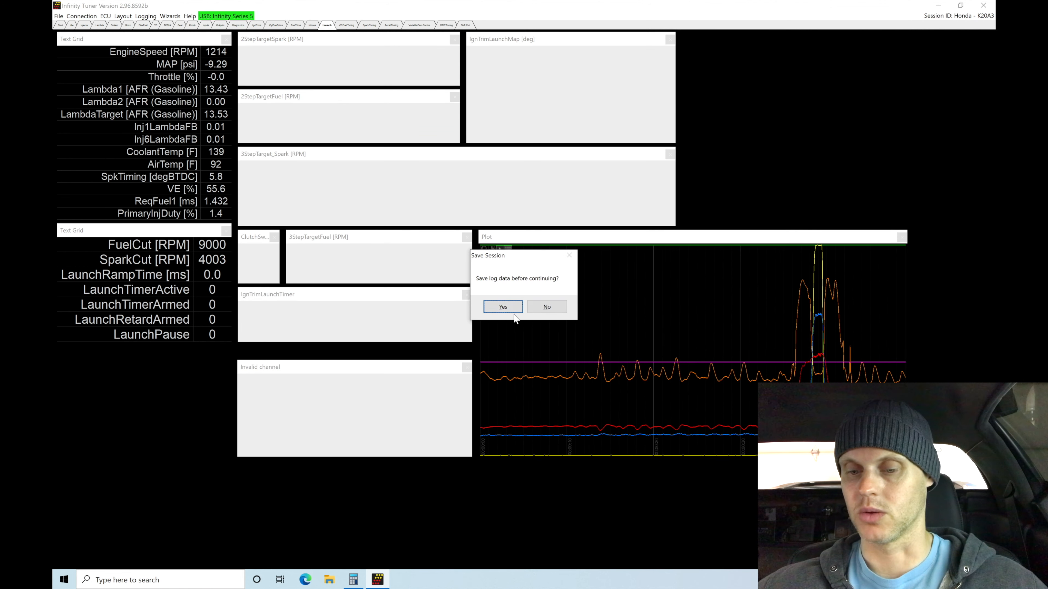
{"action": "left_click", "coordinate": [539, 309]}
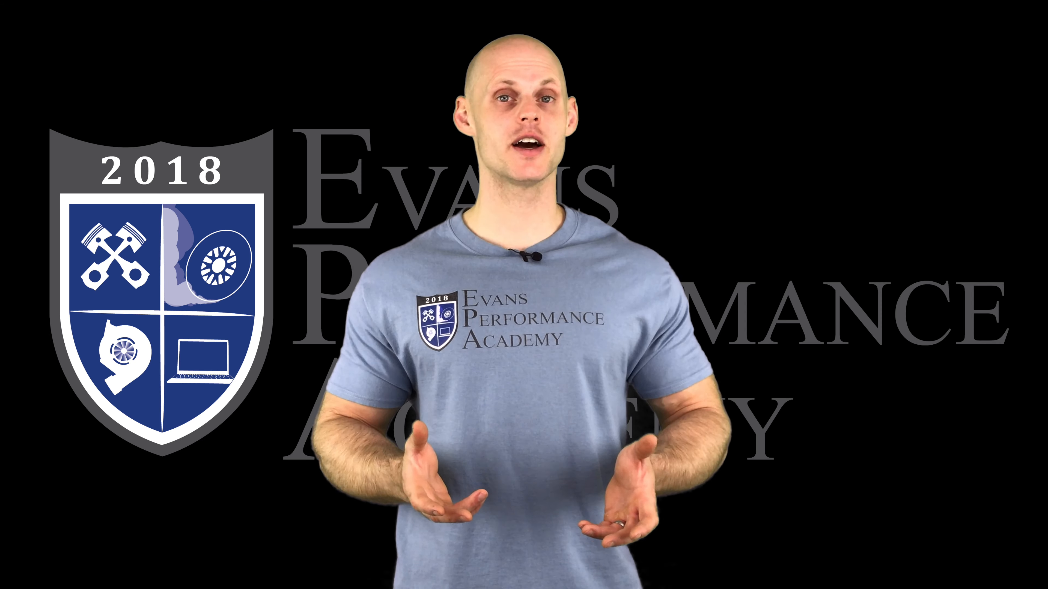